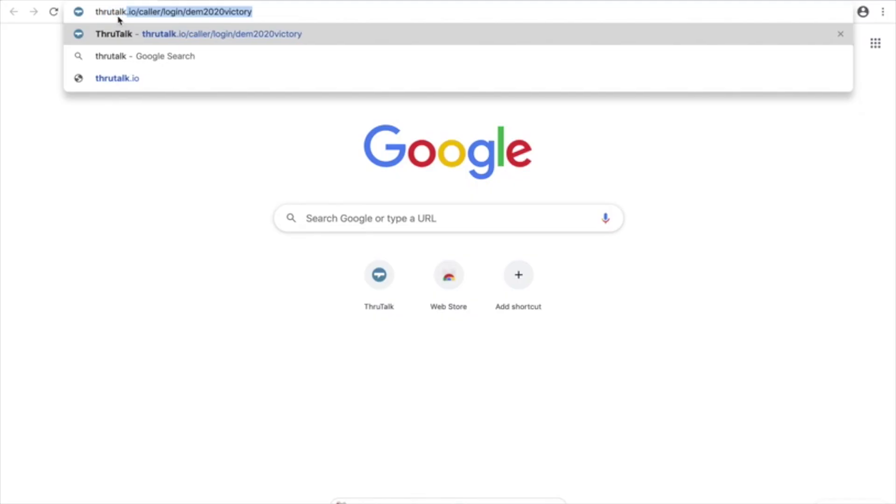
Step: Load the utalk.io/caller/login/dem2020victory page and enter the caller's name
{"action": "type", "text": "caller/lo"}
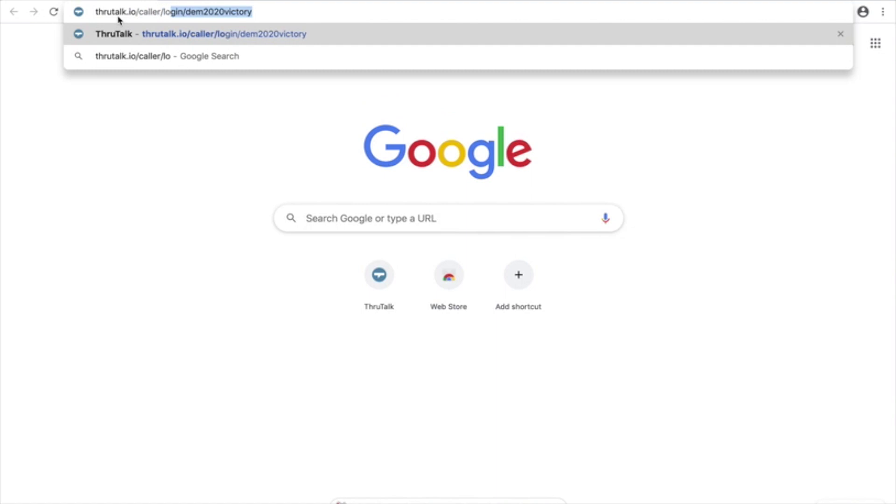
{"action": "type", "text": "gin/dem2020victory"}
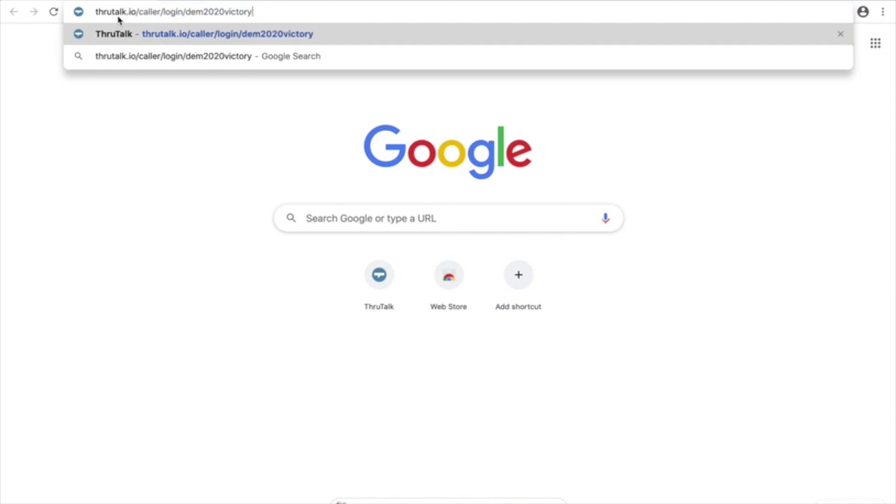
{"action": "key", "text": "Return"}
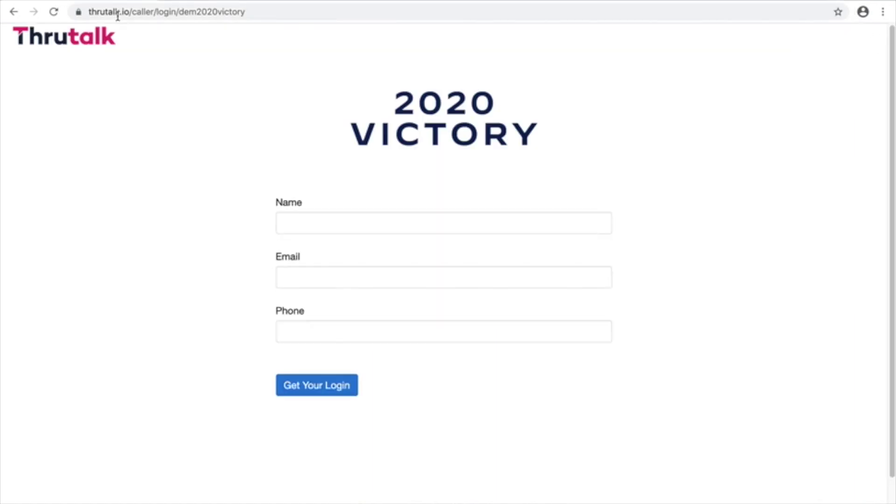
{"action": "left_click", "coordinate": [306, 221]}
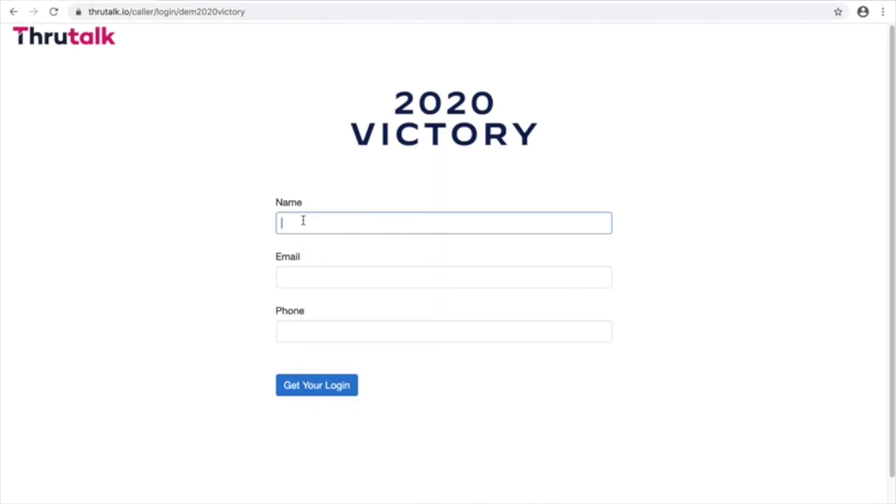
{"action": "type", "text": "Generic "}
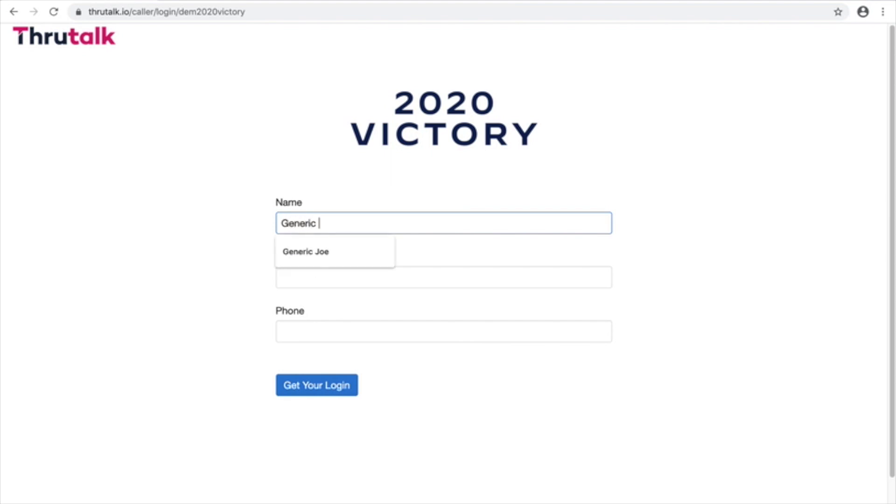
{"action": "type", "text": "Joe"}
Step: Fill in the caller's email address and phone number, then request a login ID and password
{"action": "right_click", "coordinate": [314, 276]}
{"action": "left_click", "coordinate": [308, 276]}
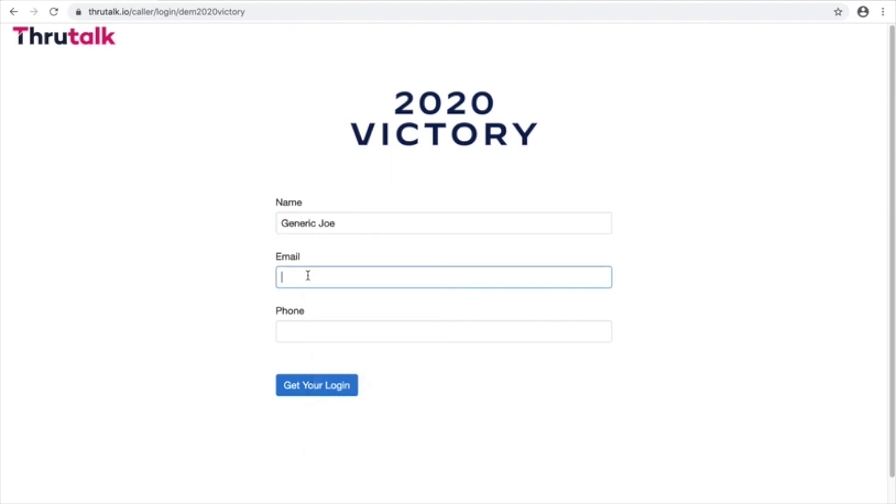
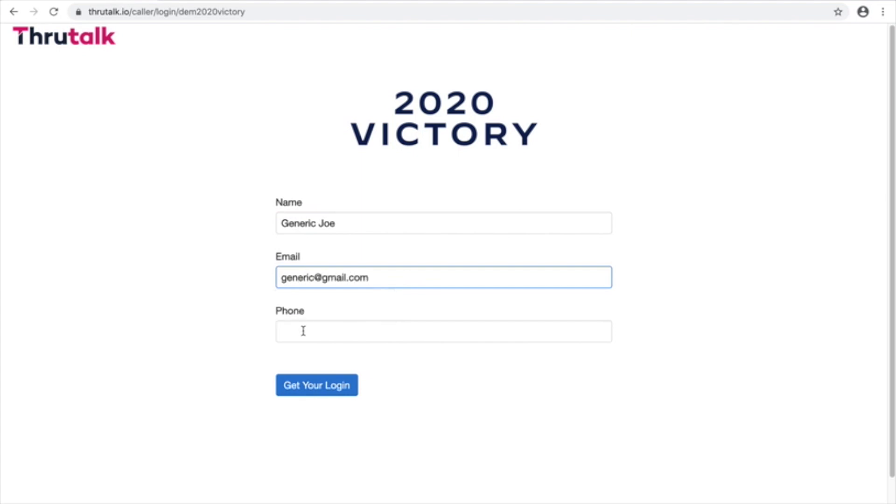
{"action": "right_click", "coordinate": [304, 331]}
{"action": "left_click", "coordinate": [279, 332]}
{"action": "type", "text": "123"}
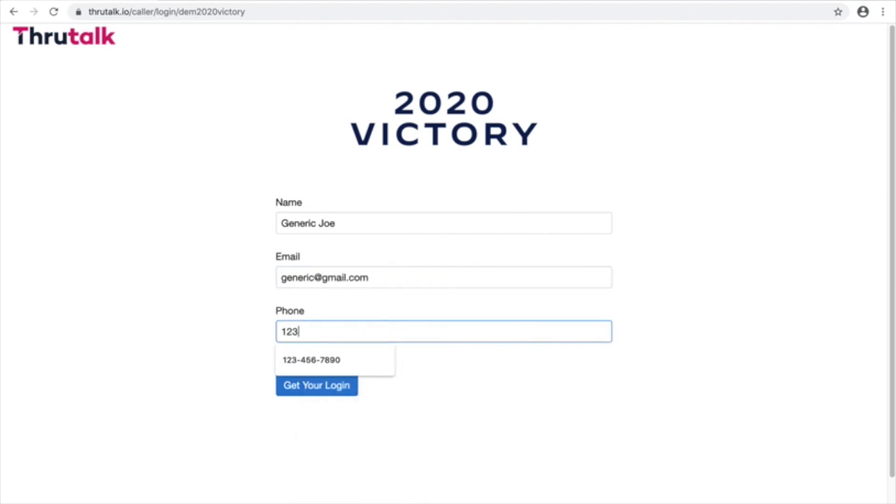
{"action": "type", "text": "-456-7890"}
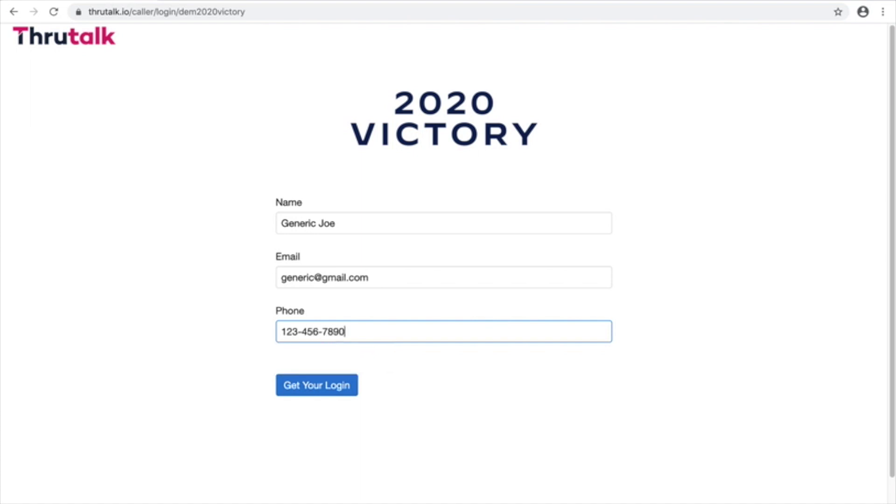
{"action": "left_click", "coordinate": [316, 396]}
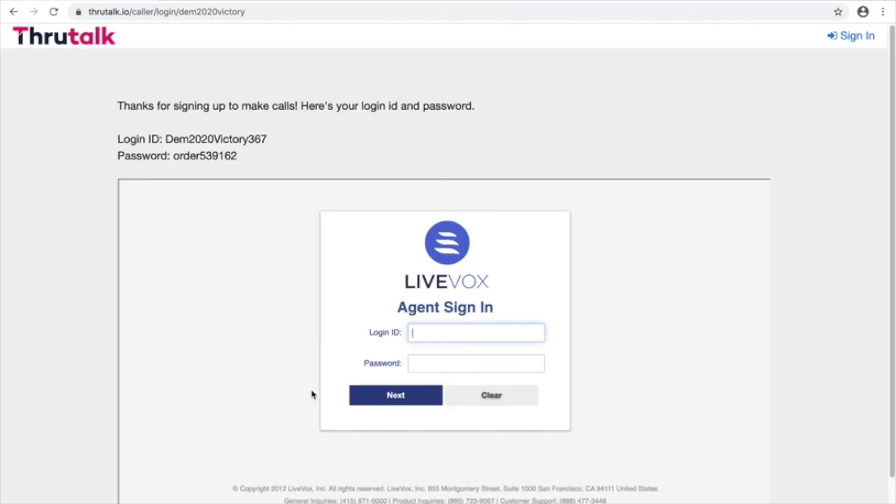
Step: Copy the provided login ID into the Agent Sign In login field
{"action": "left_click_drag", "start_coordinate": [166, 139], "coordinate": [267, 142]}
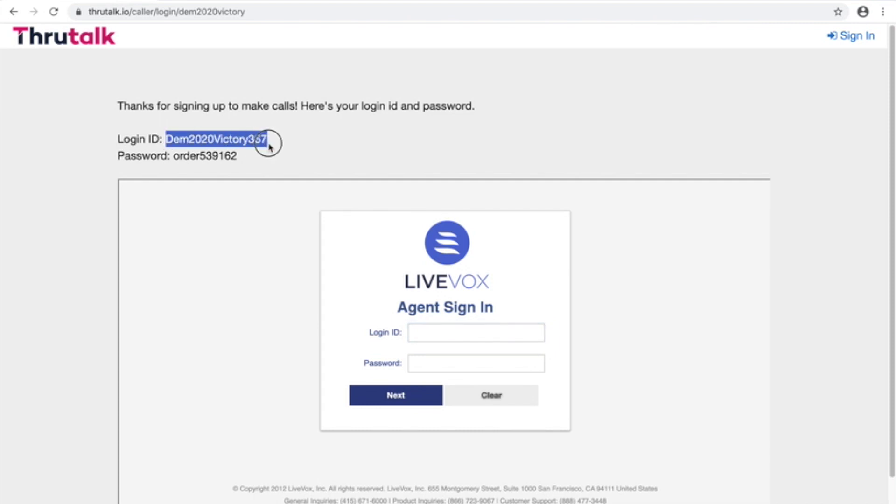
{"action": "right_click", "coordinate": [250, 141]}
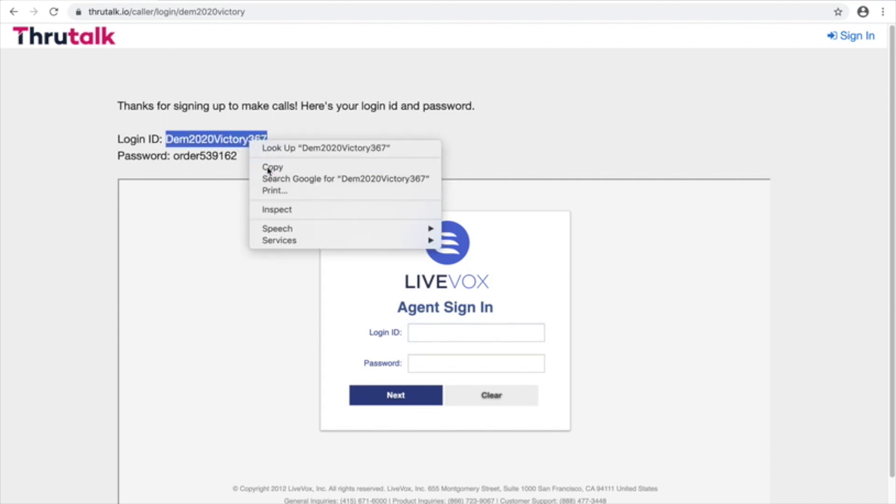
{"action": "left_click", "coordinate": [273, 167]}
{"action": "left_click", "coordinate": [422, 330]}
{"action": "key", "text": "super+v"}
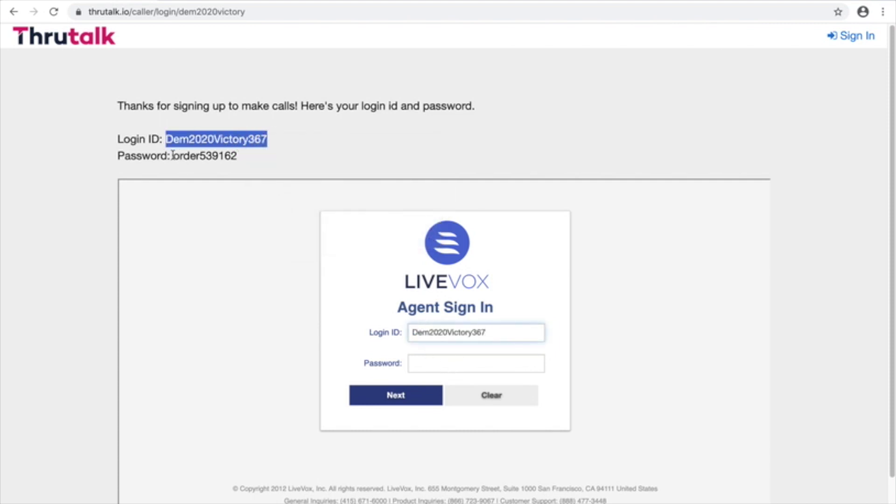
Step: Copy the provided password into the sign-in password field and submit the credentials
{"action": "left_click_drag", "start_coordinate": [173, 155], "coordinate": [256, 160]}
{"action": "right_click", "coordinate": [216, 153]}
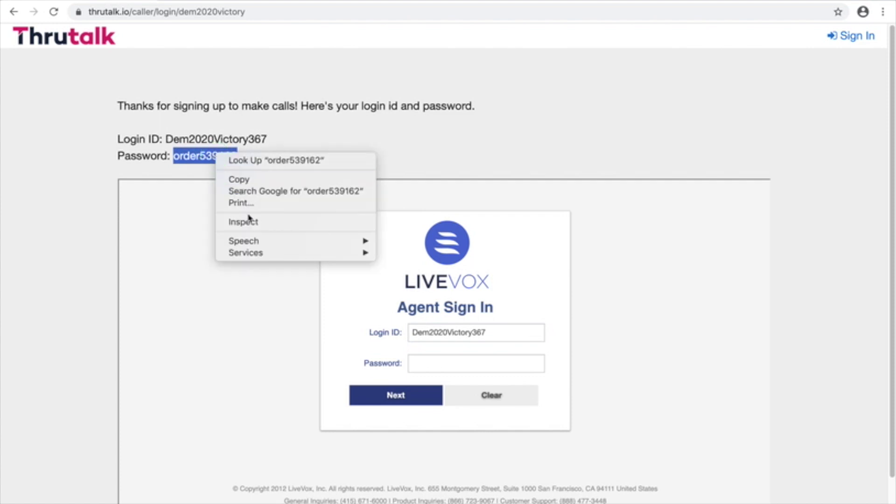
{"action": "left_click", "coordinate": [239, 179]}
{"action": "left_click", "coordinate": [413, 363]}
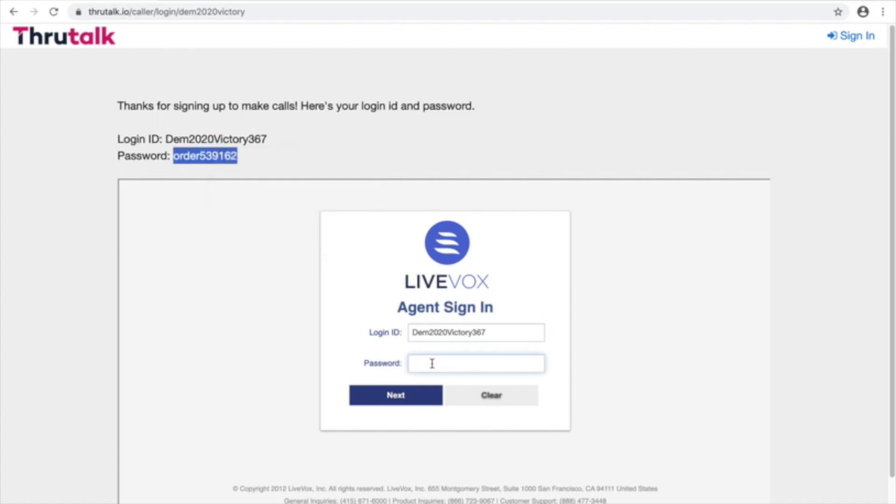
{"action": "right_click", "coordinate": [432, 364]}
{"action": "left_click", "coordinate": [476, 444]}
{"action": "left_click", "coordinate": [400, 399]}
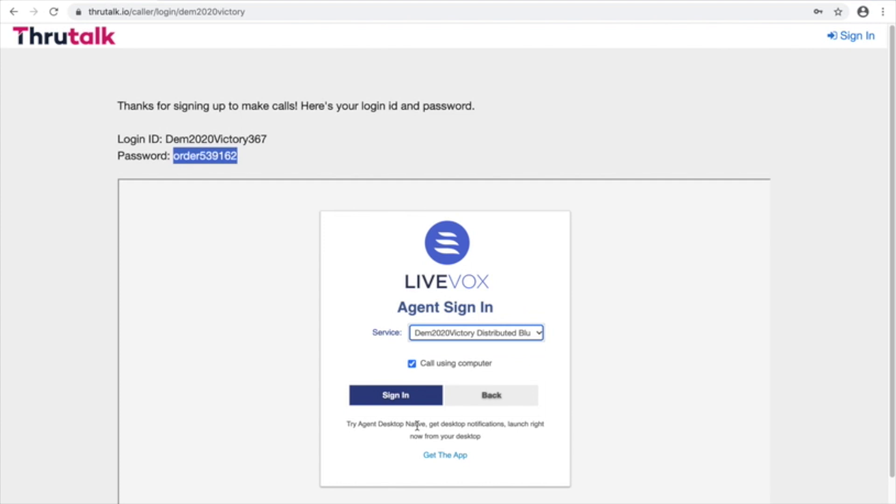
Step: Turn off Call using computer, choose Dem2020Victory Distributed Blue Callers, and sign in
{"action": "left_click", "coordinate": [411, 365]}
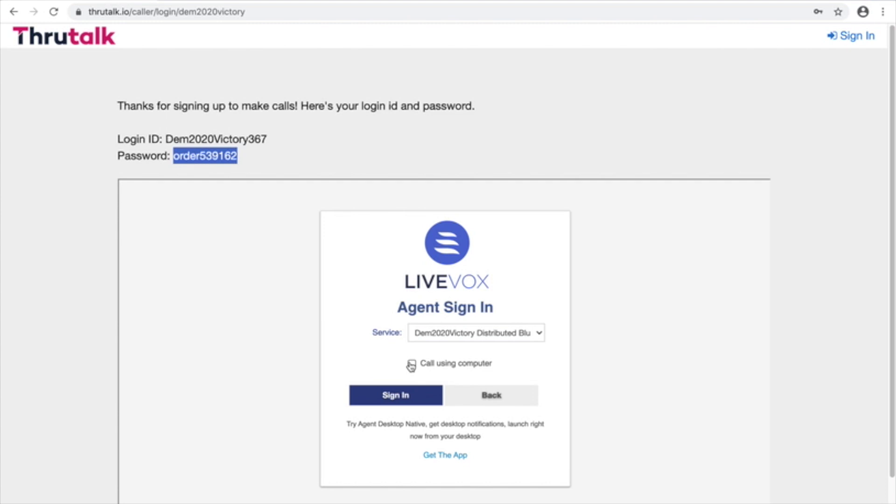
{"action": "left_click", "coordinate": [426, 340]}
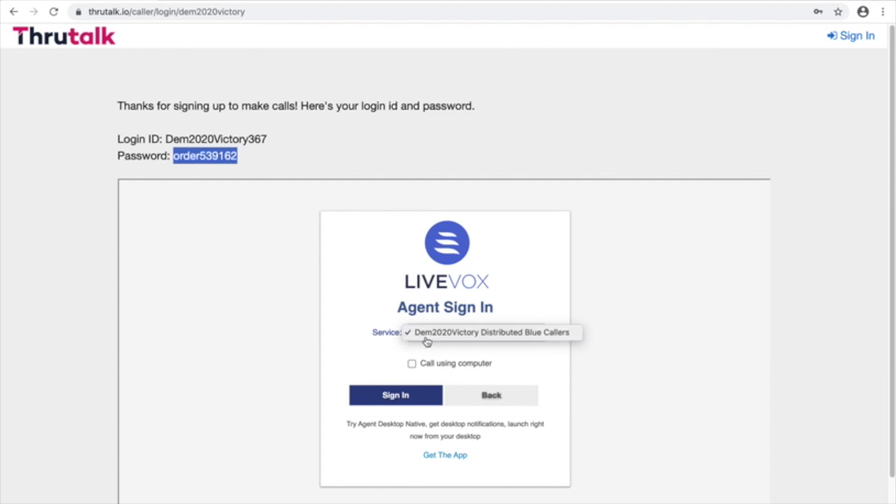
{"action": "left_click", "coordinate": [427, 340]}
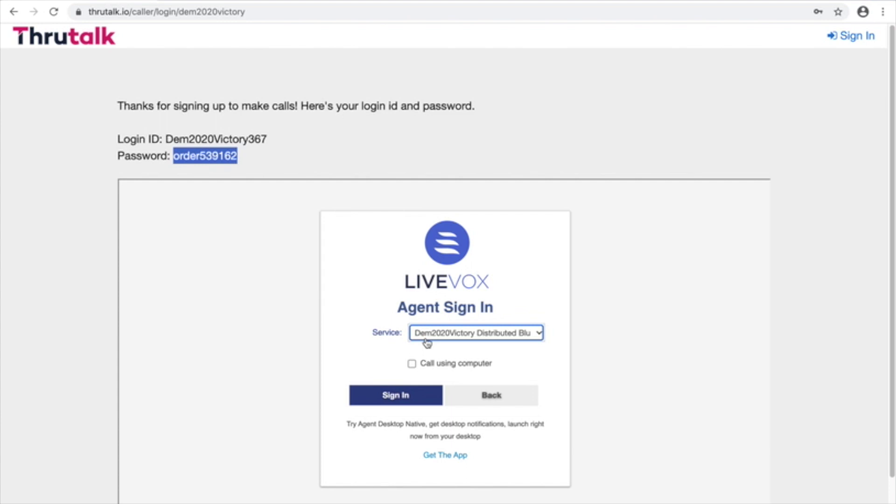
{"action": "left_click", "coordinate": [394, 395]}
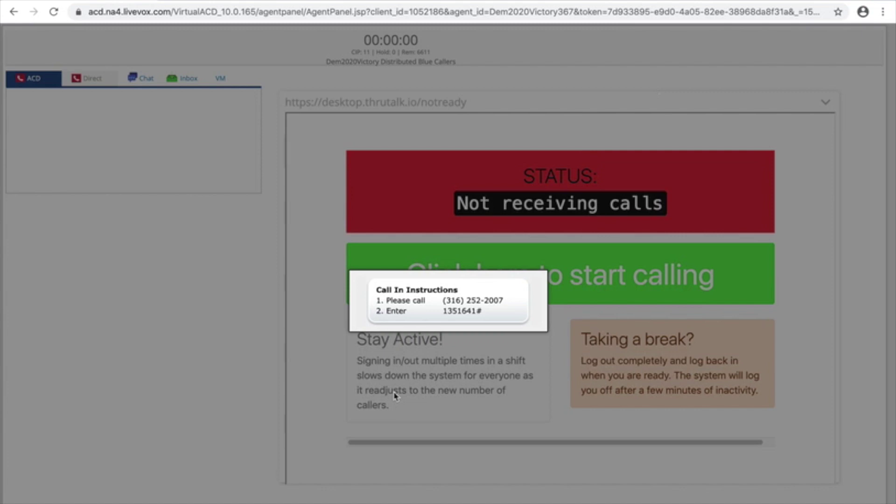
Step: Highlight the dial-in phone number and the access code shown in Call In Instructions
{"action": "left_click", "coordinate": [444, 280]}
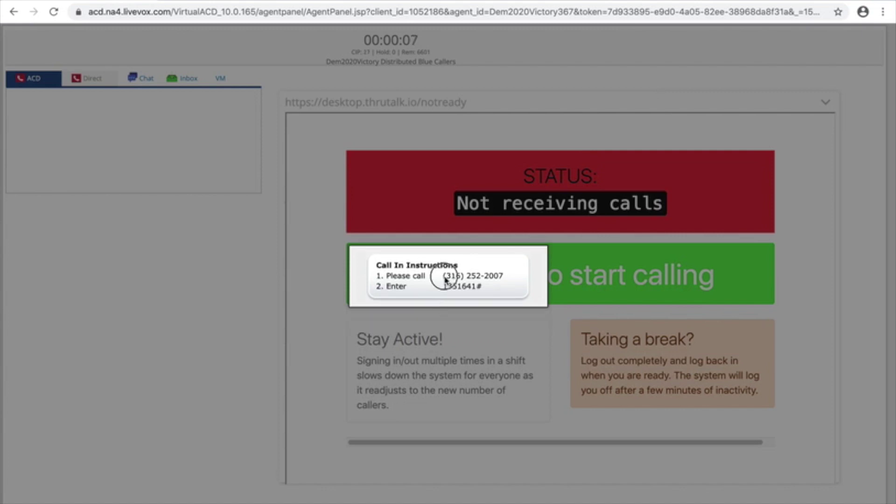
{"action": "left_click_drag", "start_coordinate": [446, 280], "coordinate": [500, 277]}
{"action": "left_click", "coordinate": [463, 295]}
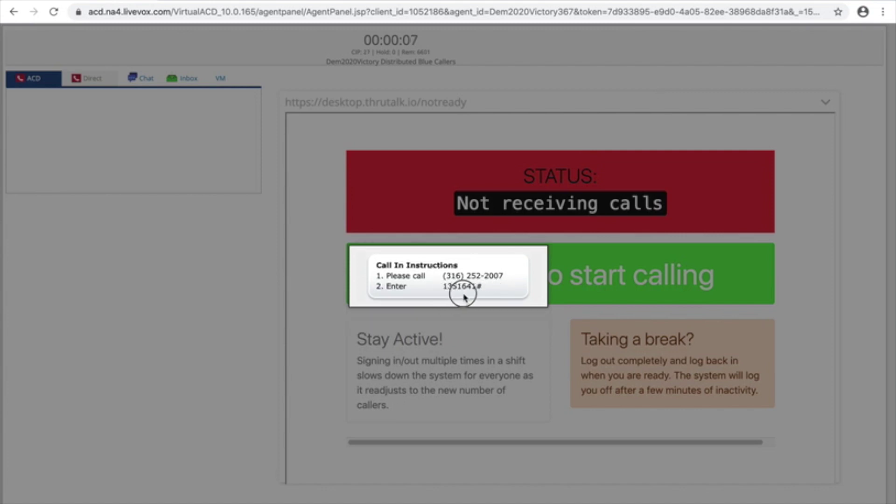